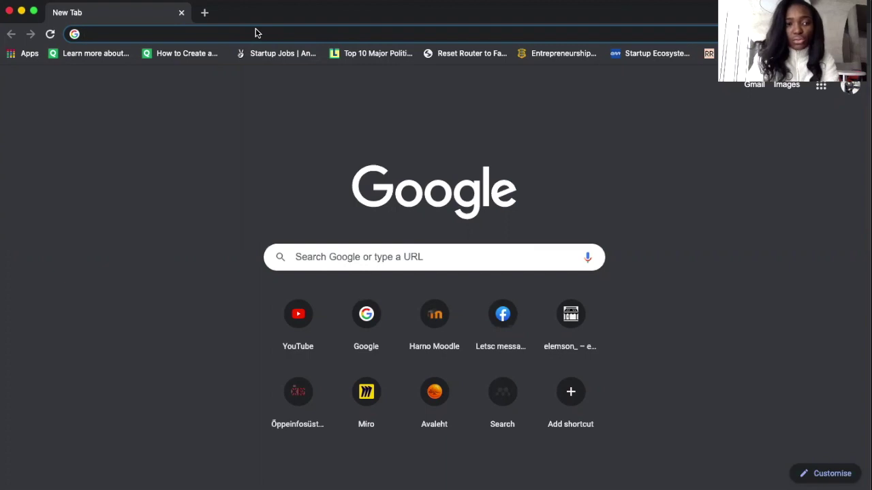
- Go to google.com and search for "dream apply estonia"
left_click(265, 32)
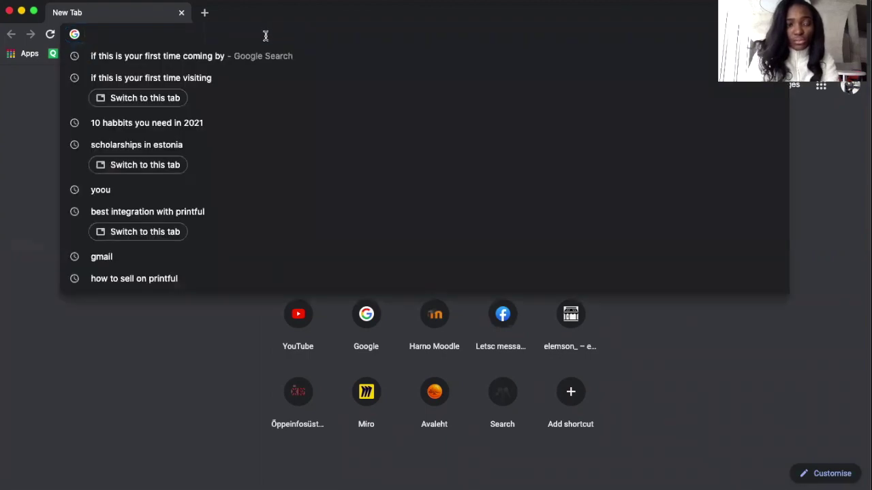
type("google.com")
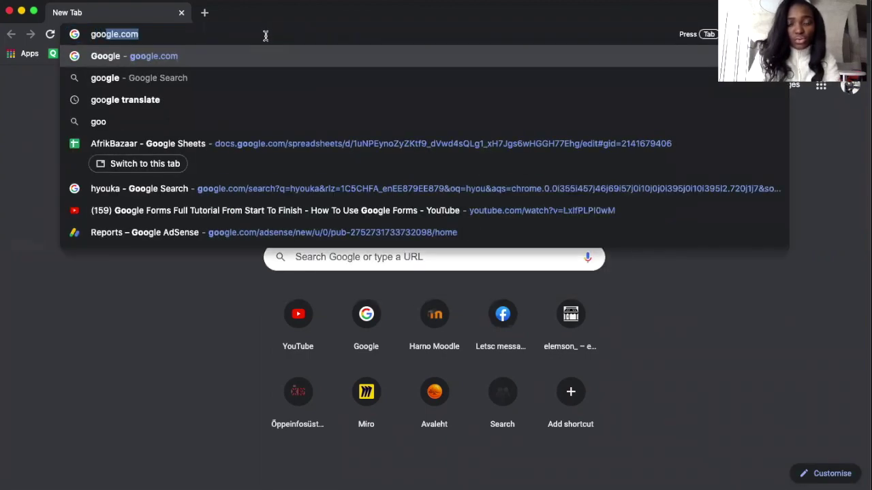
key("Return")
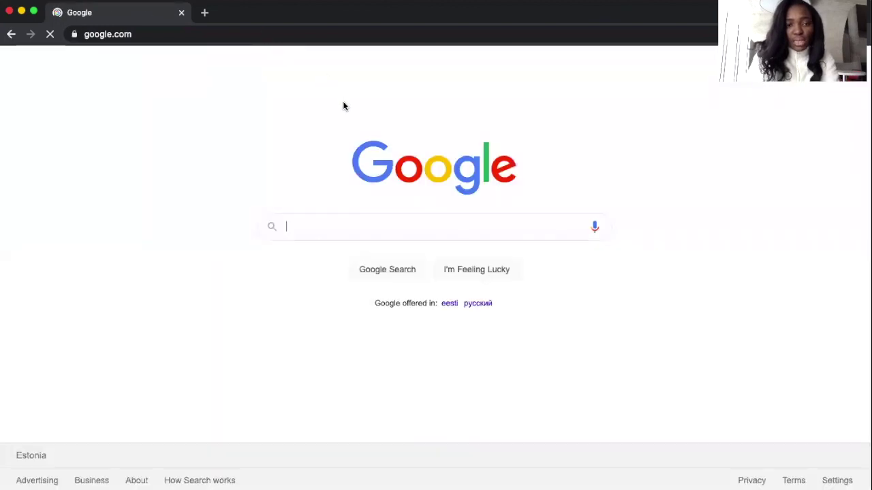
type("dream")
key("Down")
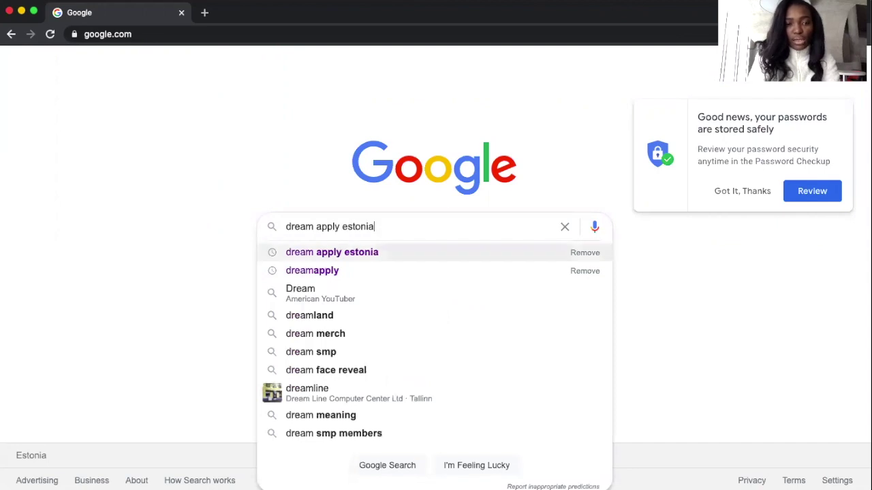
key("Return")
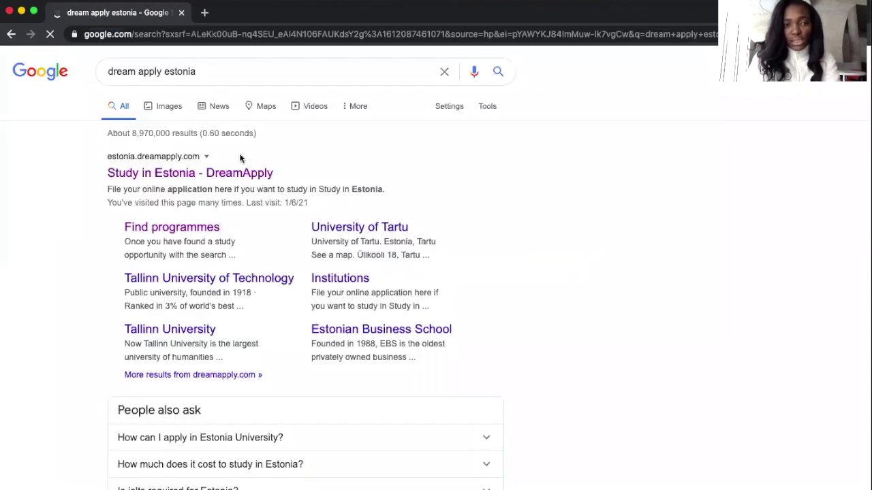
- Look through the search results and open the "Study in Estonia - DreamApply" site
scroll(178, 182, "down", 5)
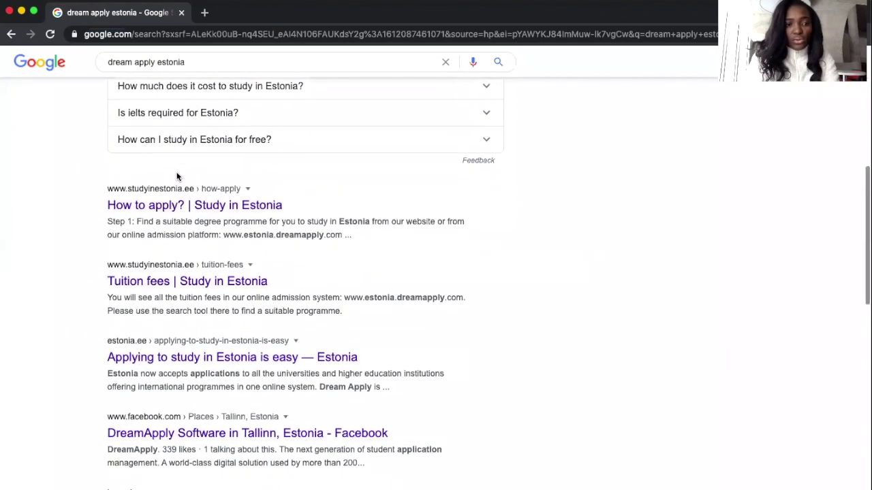
scroll(175, 181, "up", 7)
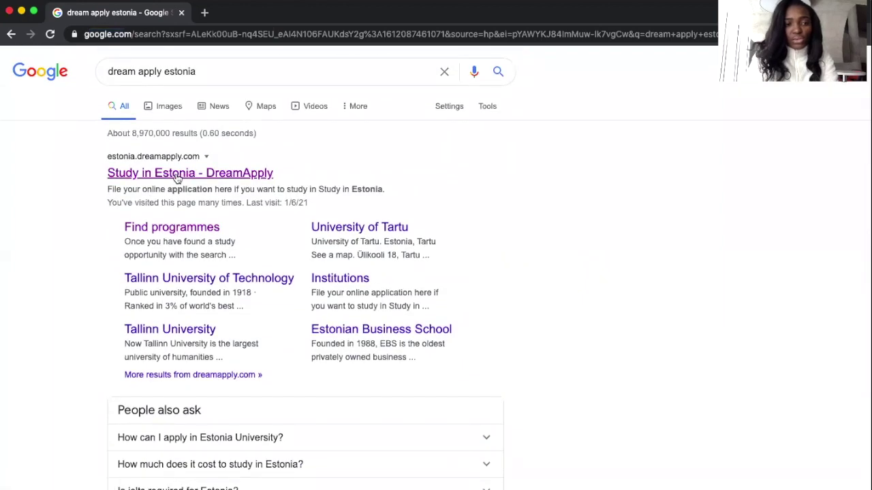
left_click(169, 176)
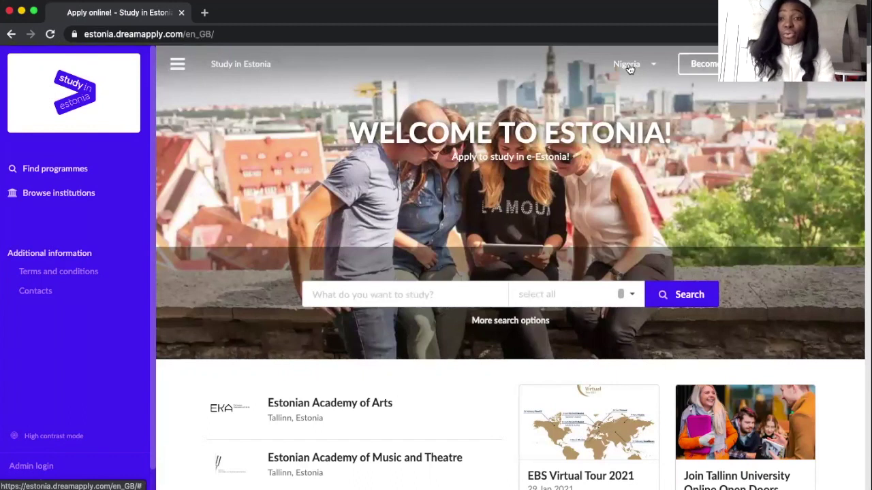
- Set the citizenship on the Study in Estonia site to Nigeria
left_click(628, 66)
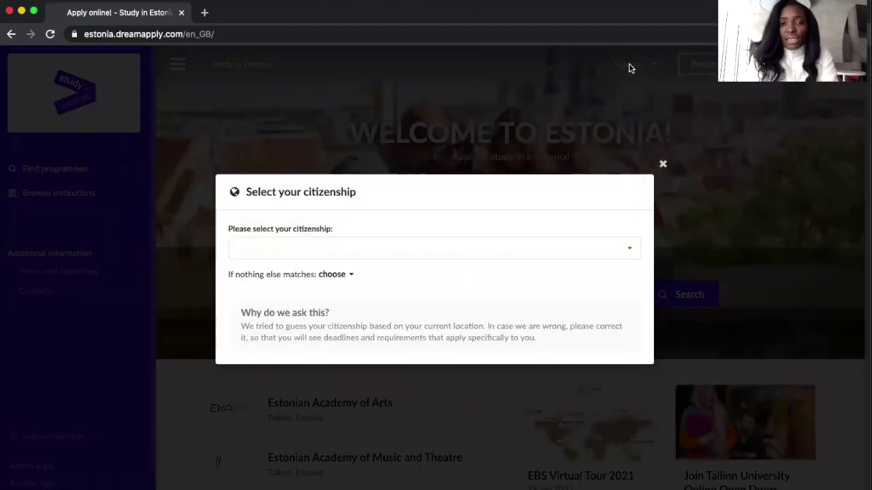
left_click(572, 252)
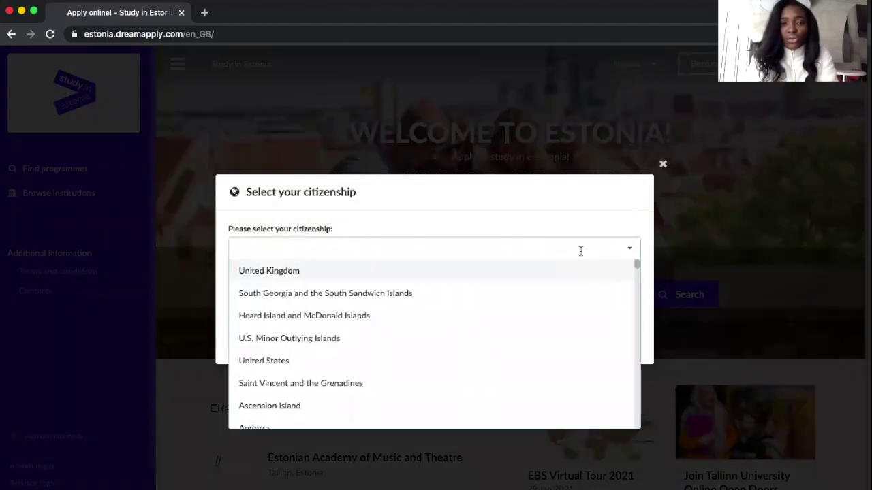
type("niger")
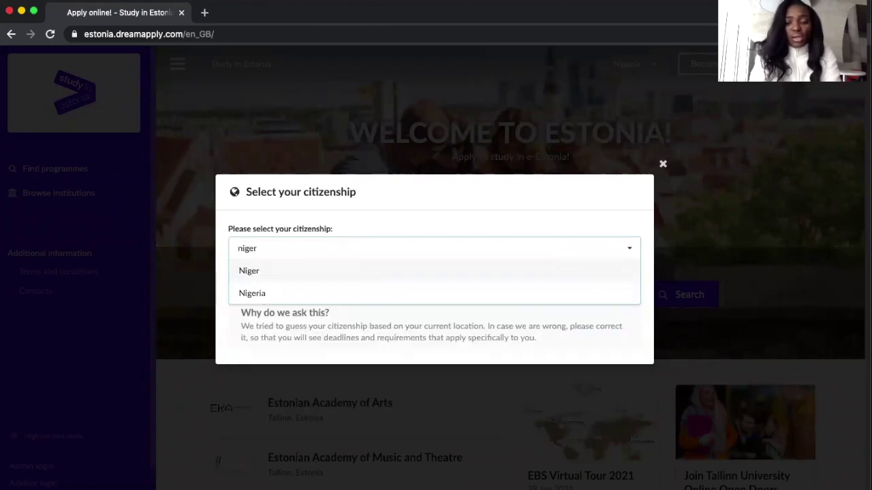
key("Down")
key("Return")
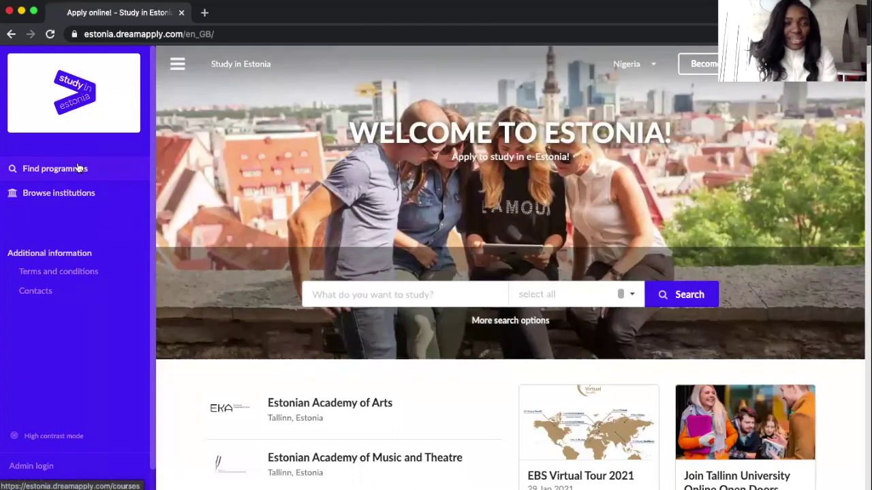
- Open the programme search page and review its filters and the start of the results list
left_click(76, 173)
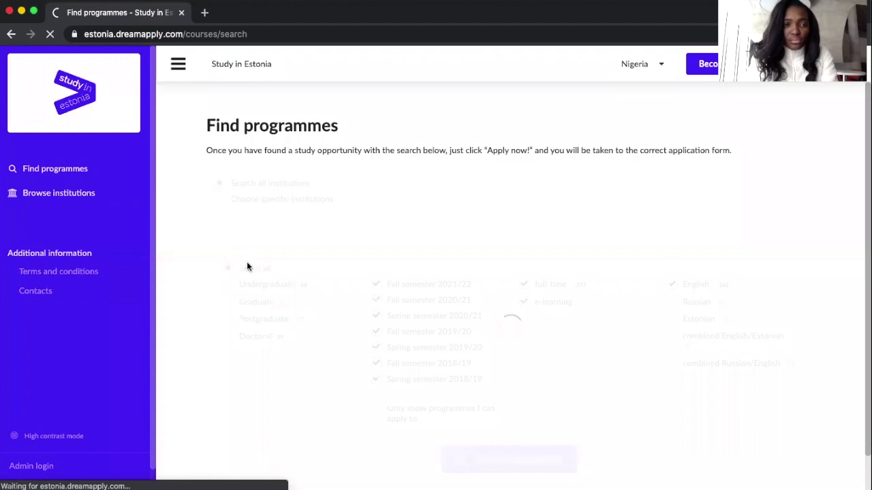
scroll(244, 281, "down", 2)
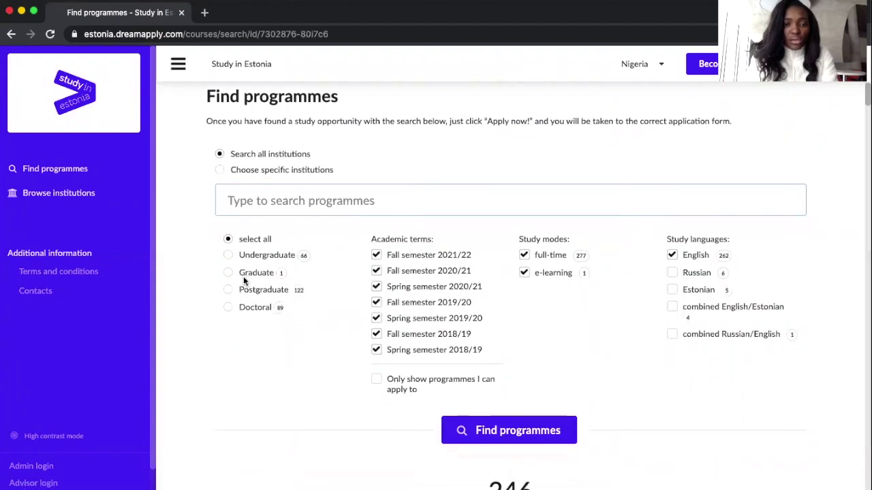
scroll(243, 281, "down", 4)
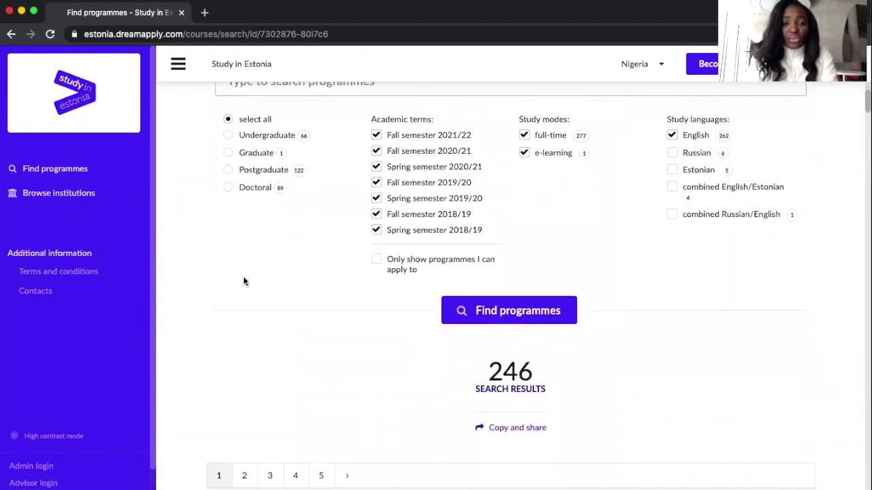
scroll(243, 281, "down", 2)
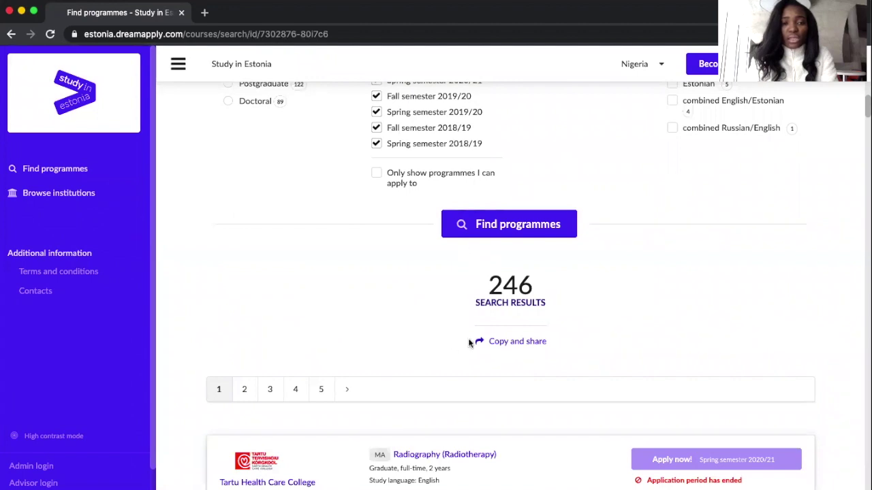
scroll(469, 343, "up", 3)
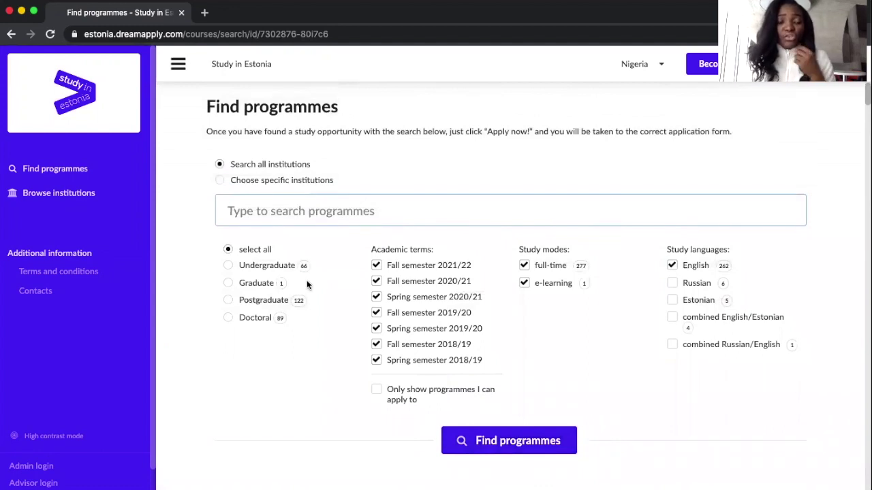
- Search for undergraduate programmes, keeping only Fall semester 2021/22 as academic term and excluding e-learning from the study modes
left_click(230, 267)
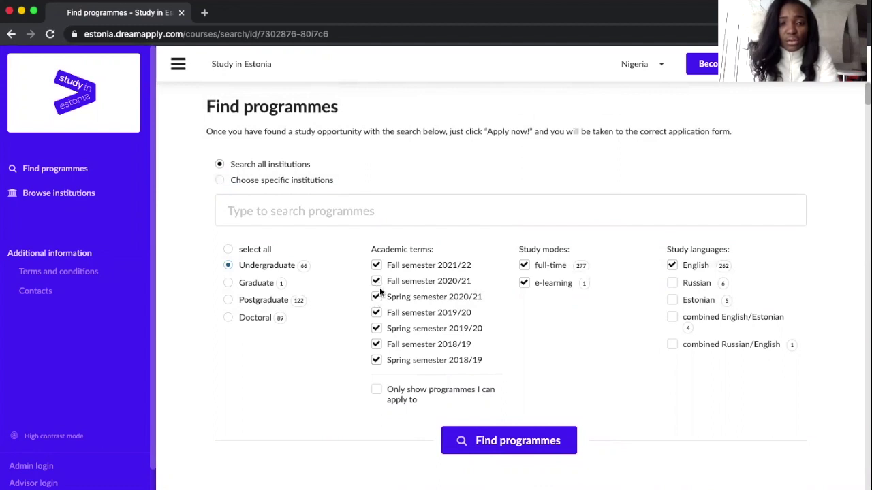
left_click(376, 266)
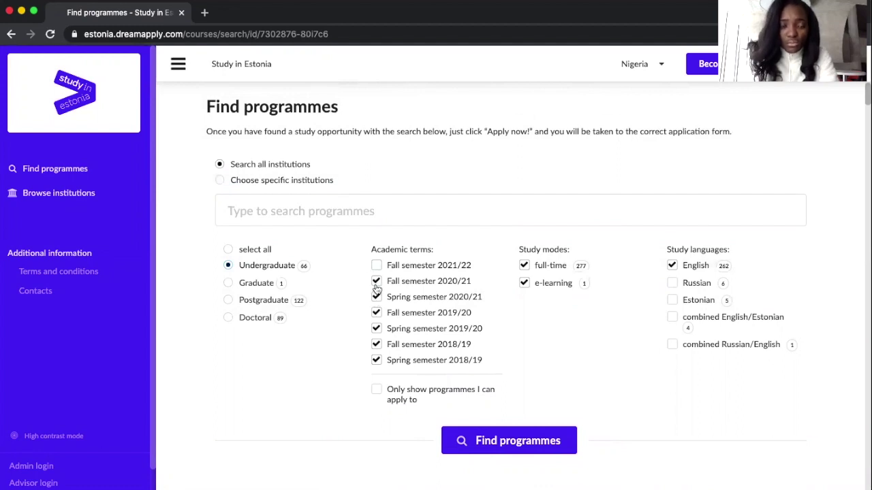
left_click(376, 282)
left_click(376, 297)
left_click(375, 329)
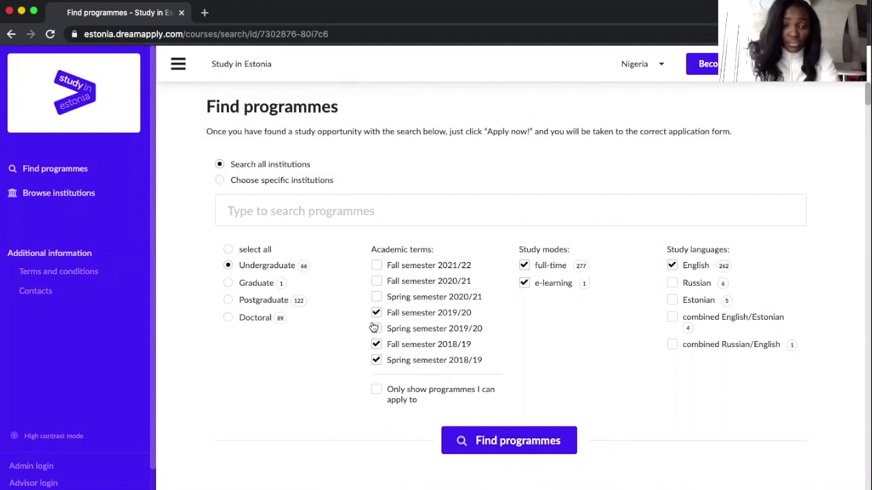
left_click(376, 314)
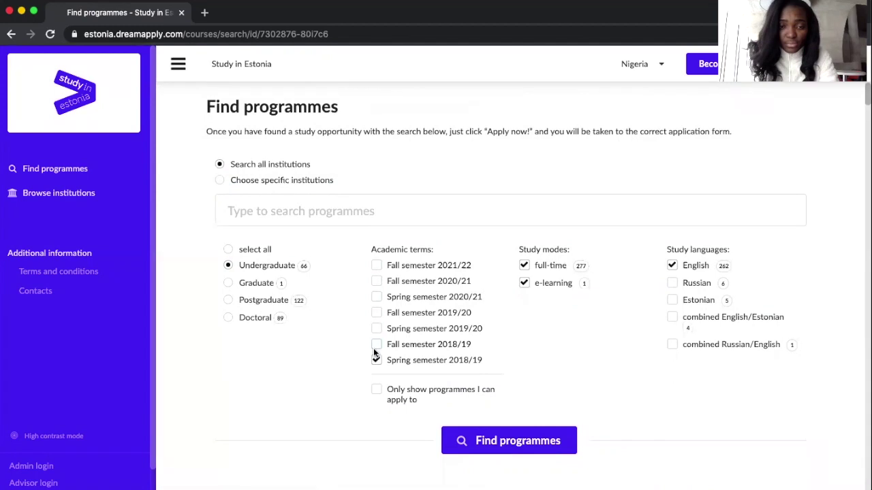
left_click(376, 360)
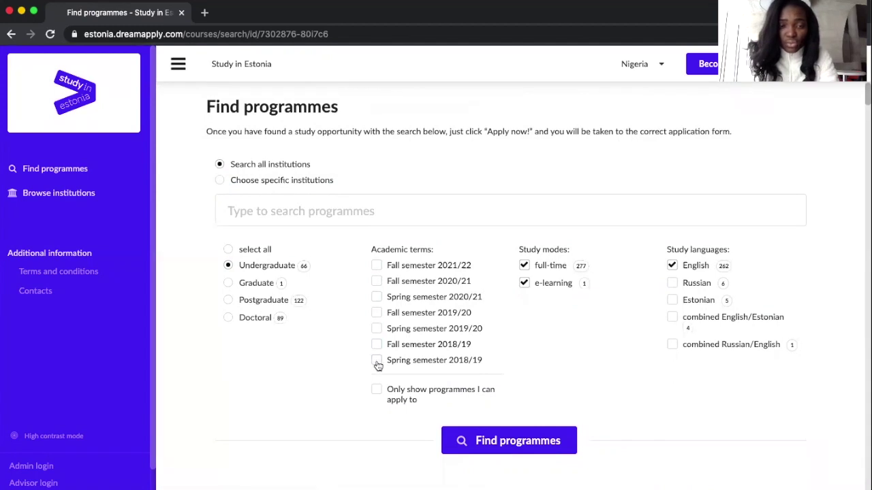
left_click(376, 267)
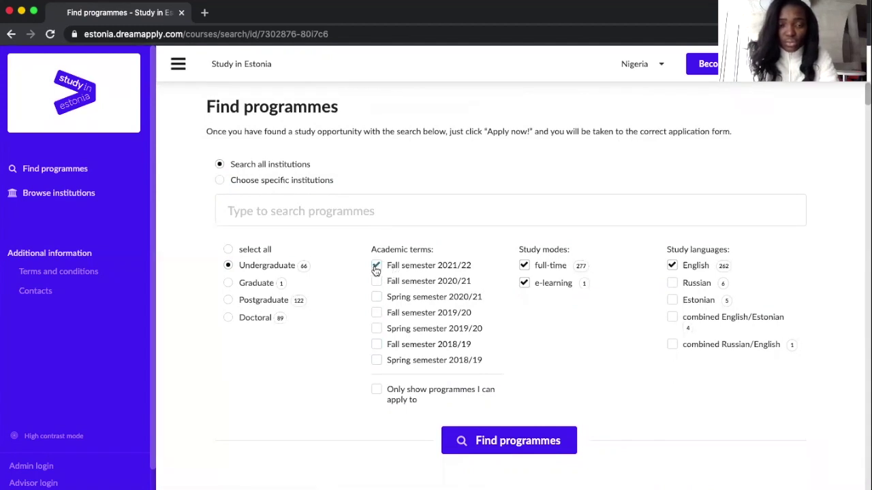
left_click(524, 284)
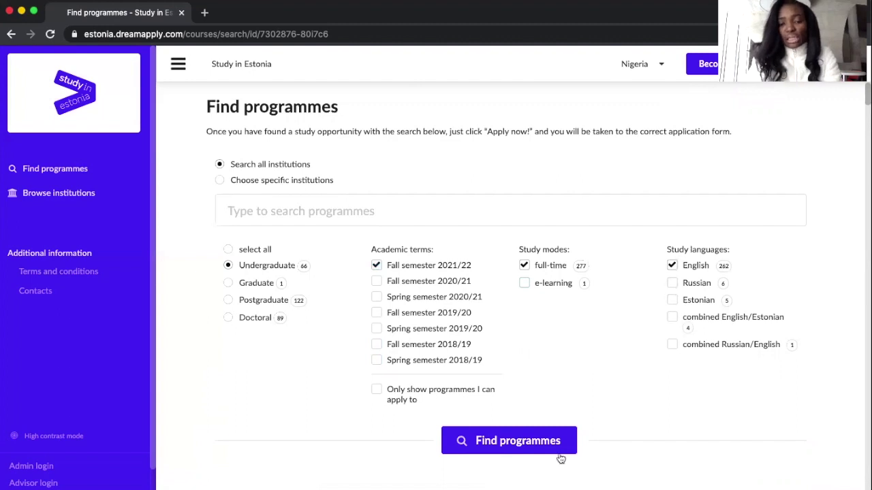
left_click(519, 450)
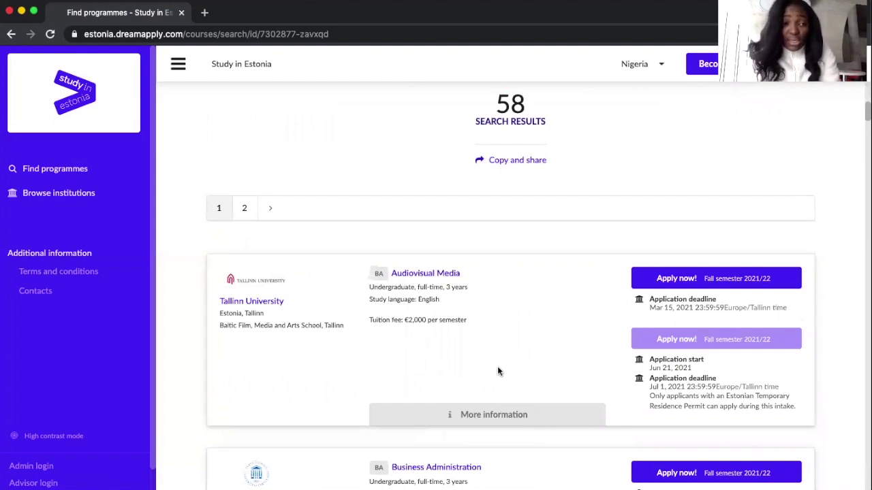
- Examine the listed undergraduate programmes for their institutions, tuition fees and application deadlines, and return to the search filters
scroll(497, 371, "down", 3)
scroll(498, 371, "down", 1)
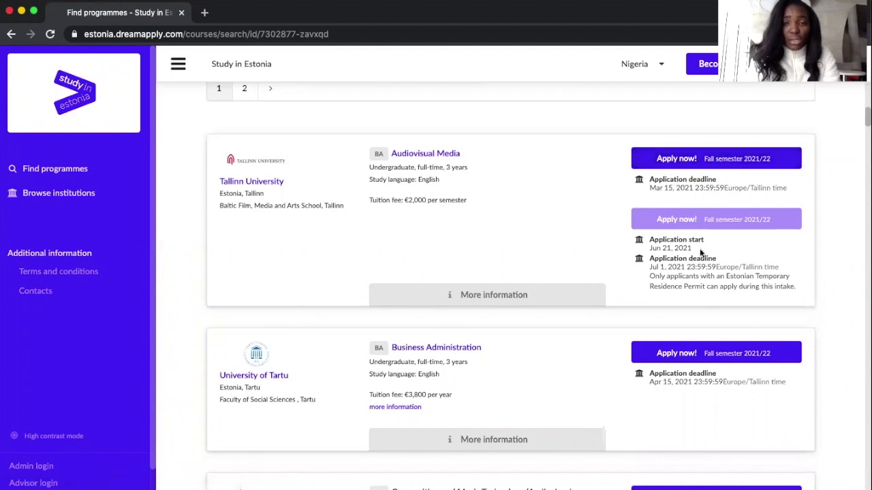
scroll(528, 318, "down", 1)
scroll(524, 321, "down", 2)
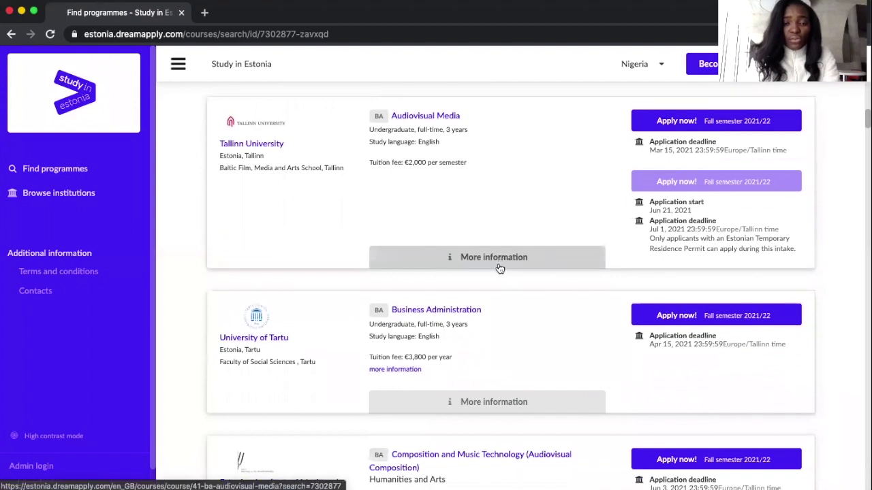
scroll(505, 274, "down", 3)
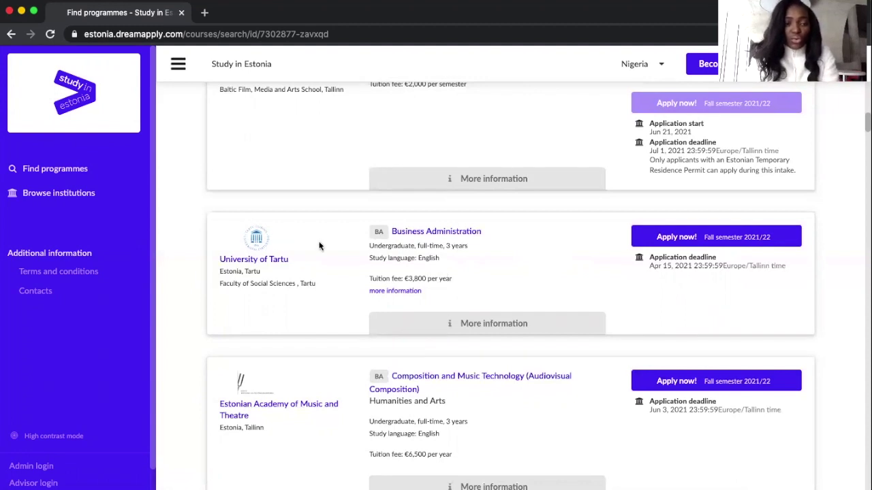
scroll(305, 266, "down", 3)
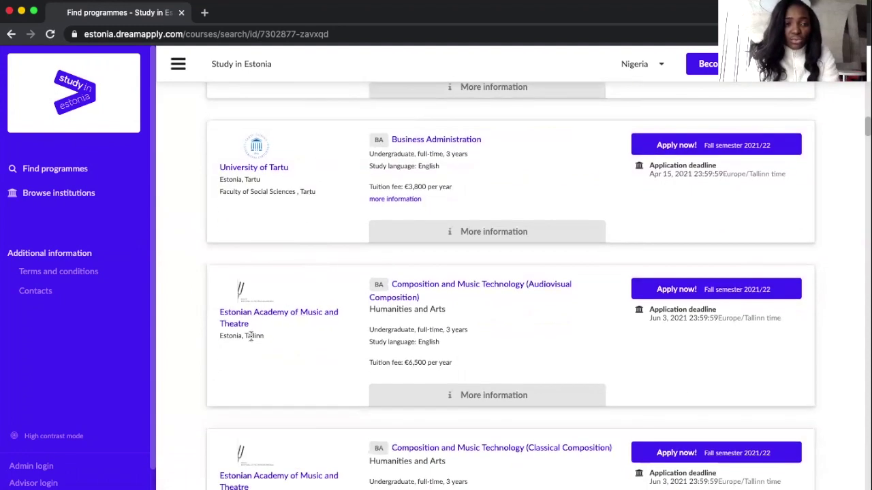
scroll(282, 318, "down", 2)
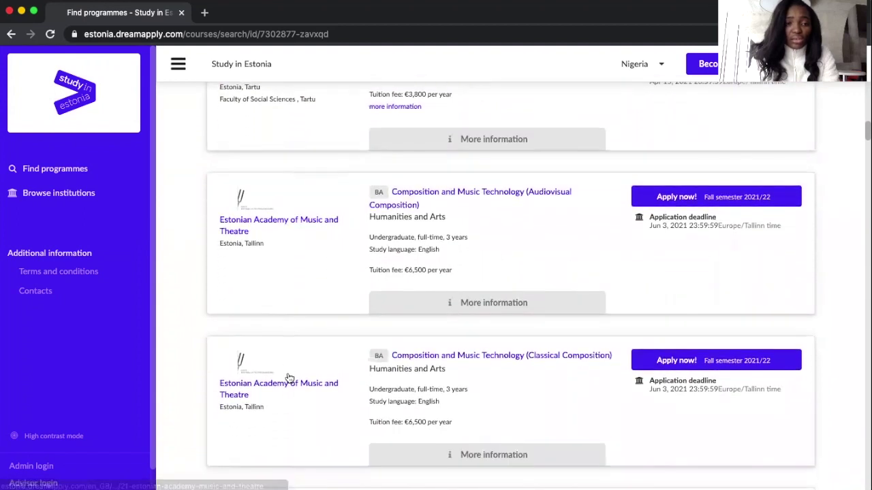
scroll(288, 378, "down", 3)
scroll(287, 378, "down", 12)
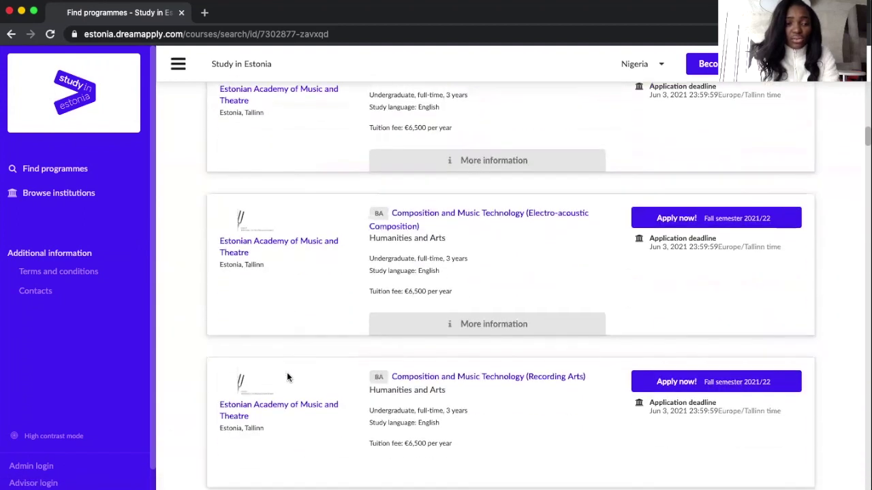
scroll(288, 378, "down", 11)
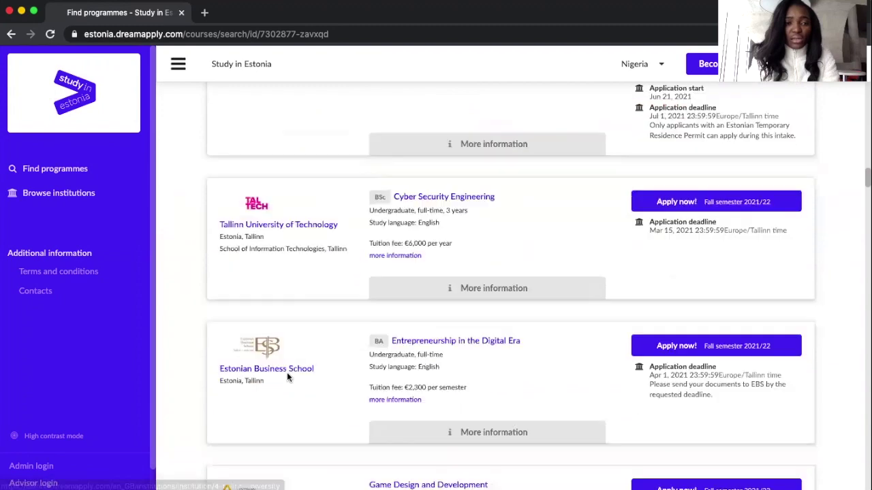
scroll(287, 374, "up", 20)
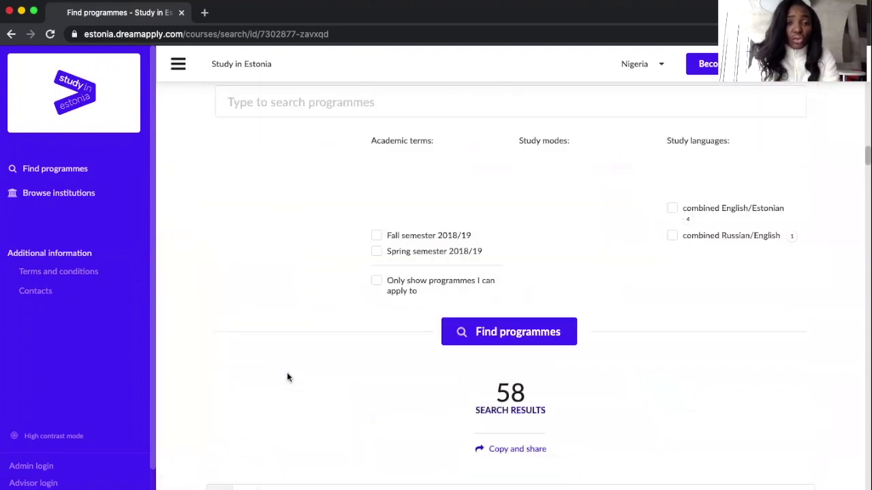
scroll(287, 377, "down", 3)
scroll(288, 378, "down", 20)
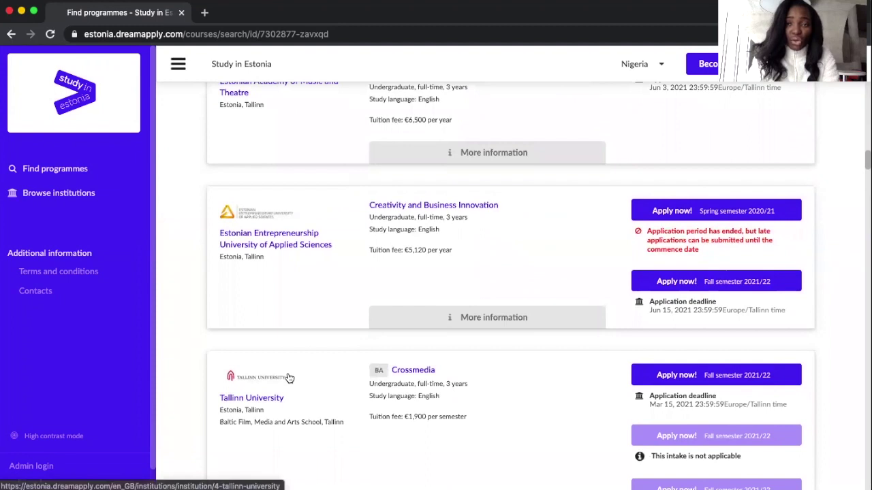
scroll(289, 378, "up", 20)
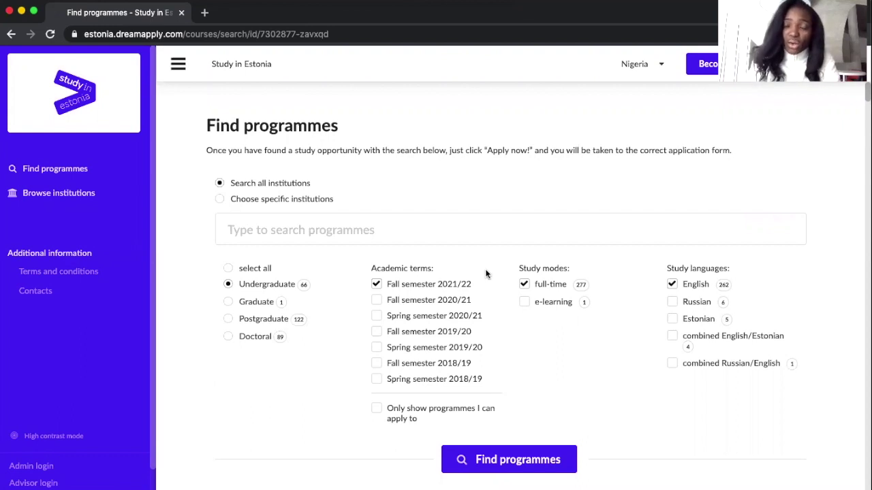
- Open the list of Estonian institutions and examine the universities grouped under Tallinn and Tartu
left_click(71, 201)
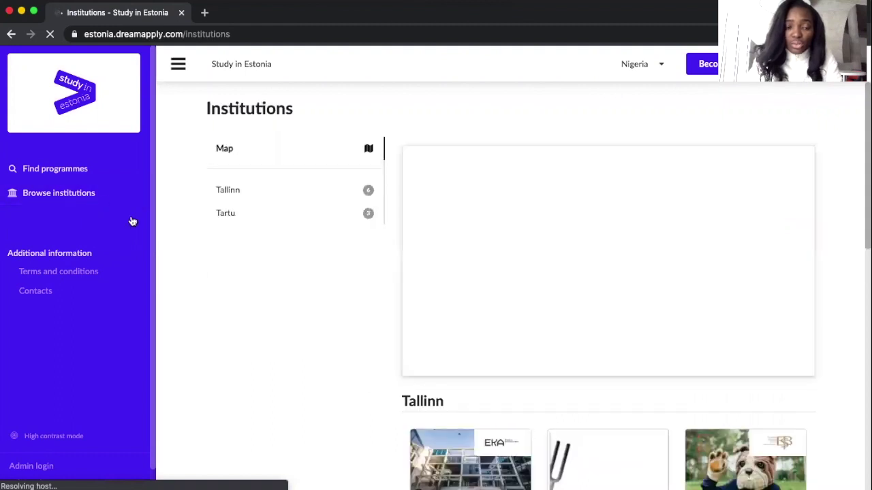
scroll(304, 282, "down", 3)
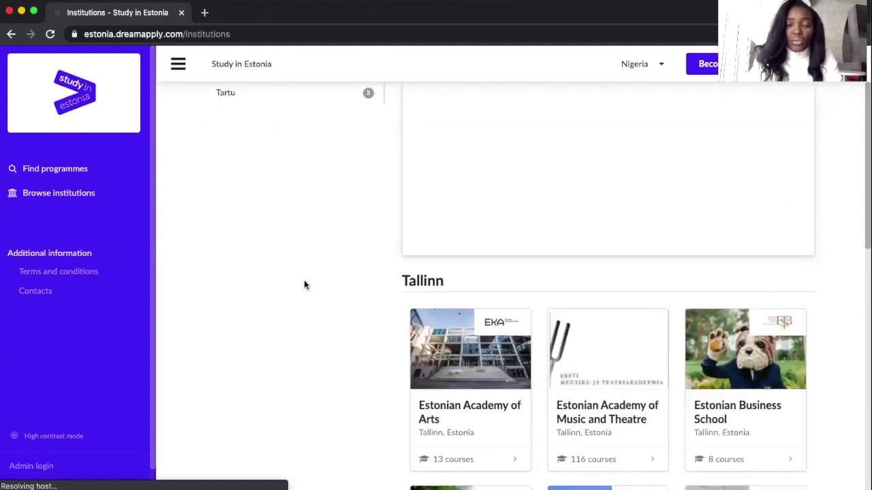
left_click(294, 188)
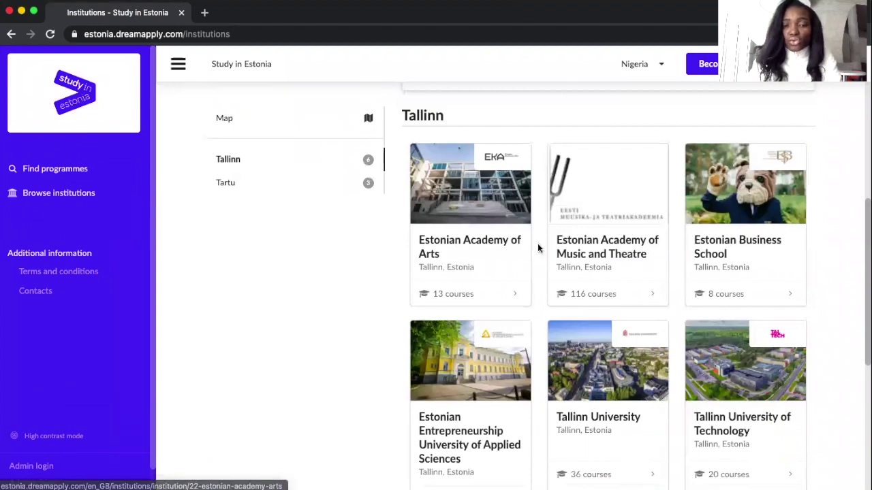
scroll(538, 249, "down", 2)
scroll(538, 249, "down", 4)
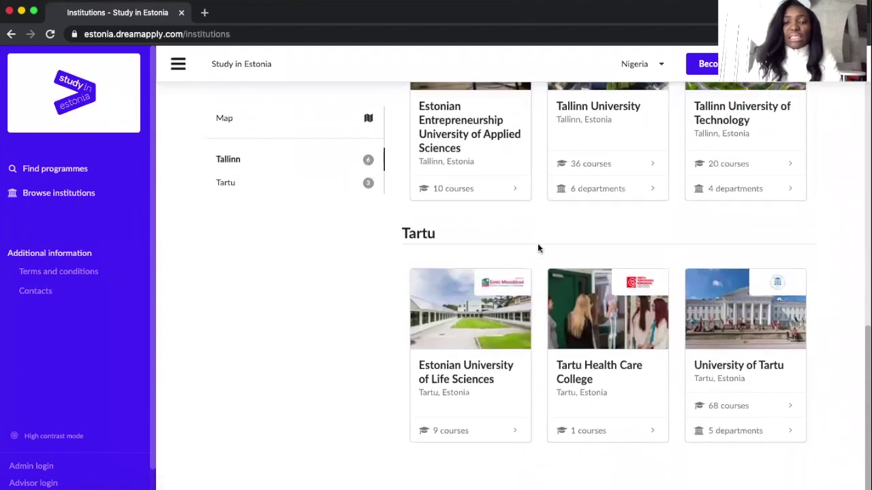
scroll(537, 244, "up", 7)
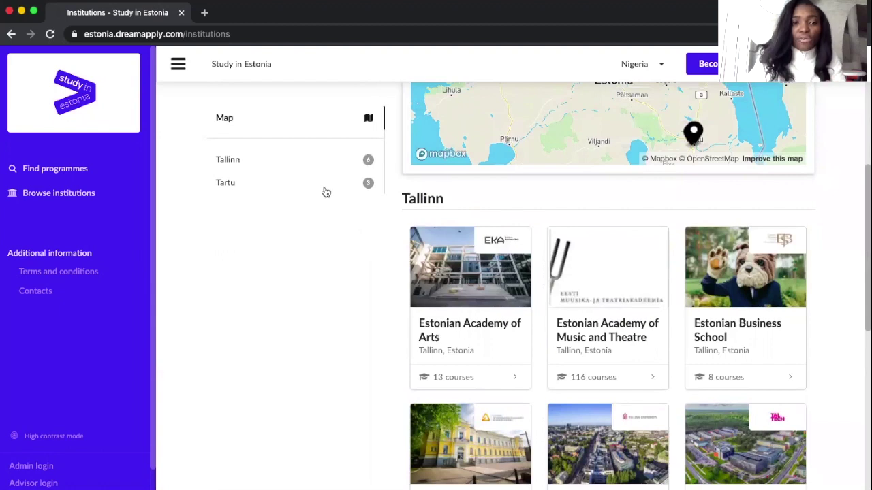
left_click(325, 191)
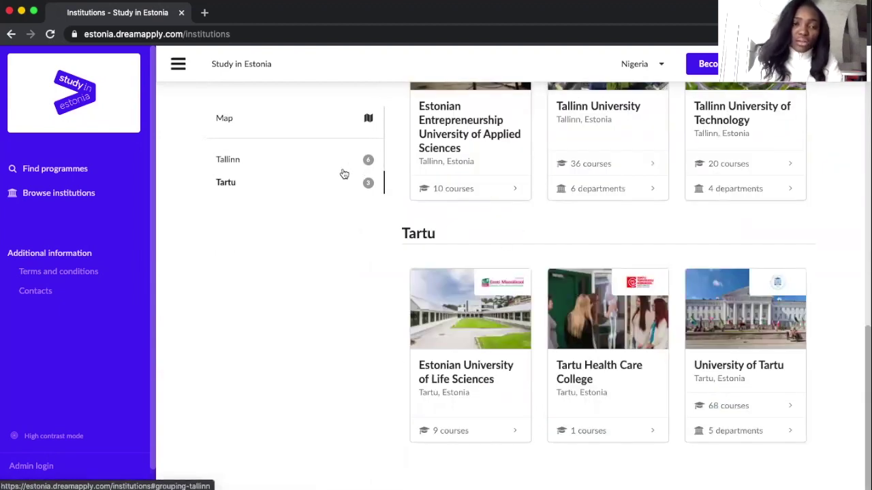
left_click(341, 167)
scroll(611, 422, "down", 5)
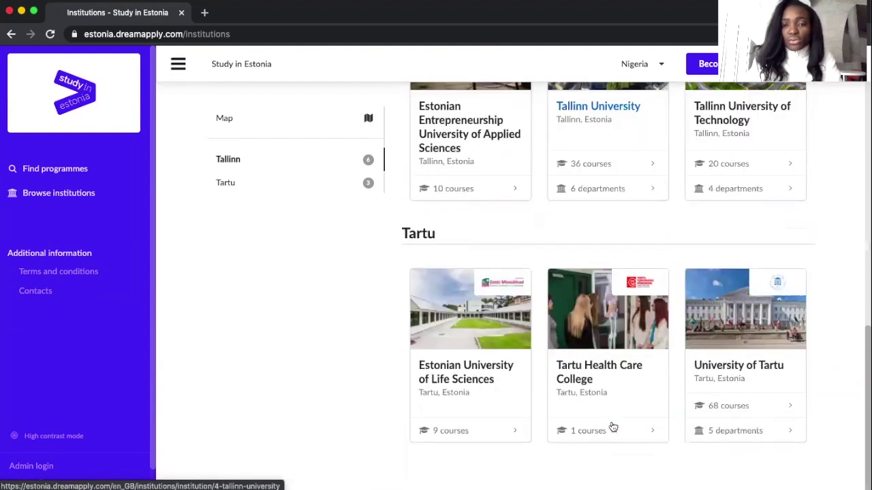
scroll(611, 416, "up", 10)
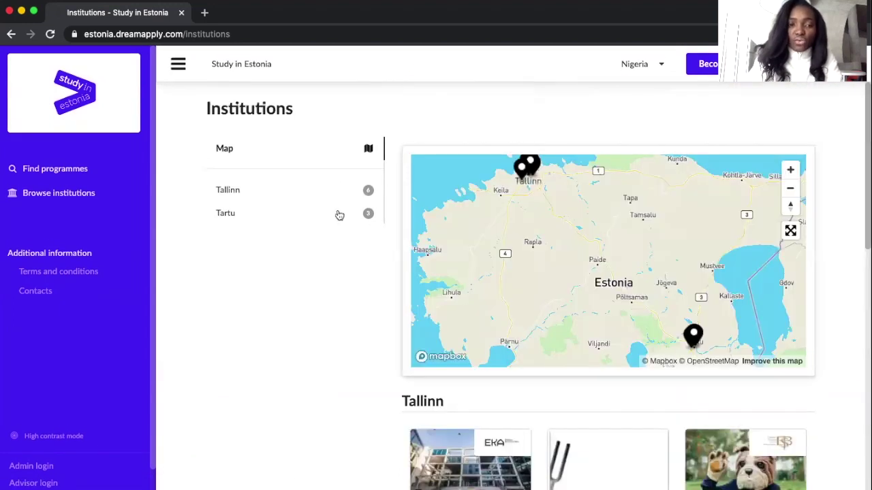
left_click(339, 212)
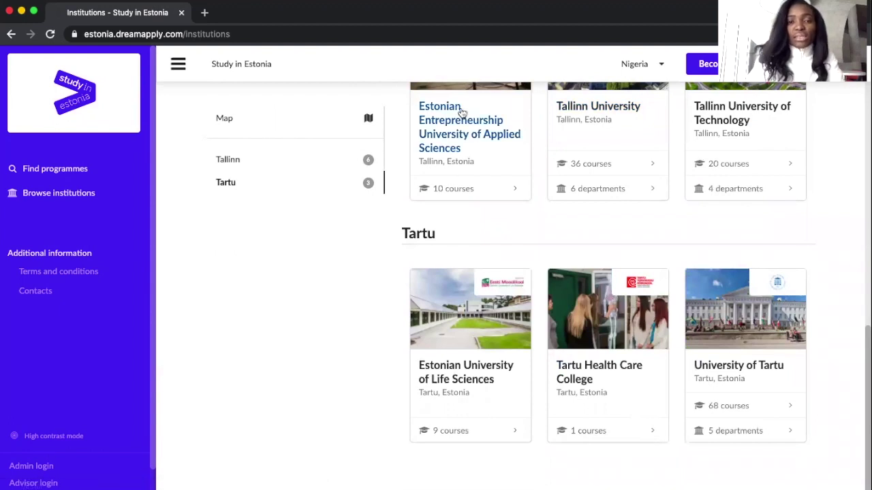
- Open the Estonian Entrepreneurship University of Applied Sciences page and examine its description, application deadline, and undergraduate and postgraduate programmes
left_click(460, 114)
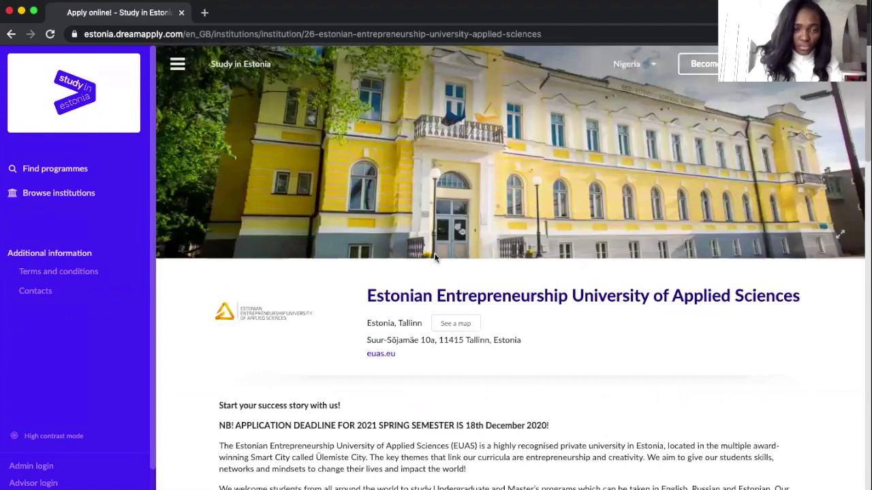
scroll(434, 253, "down", 5)
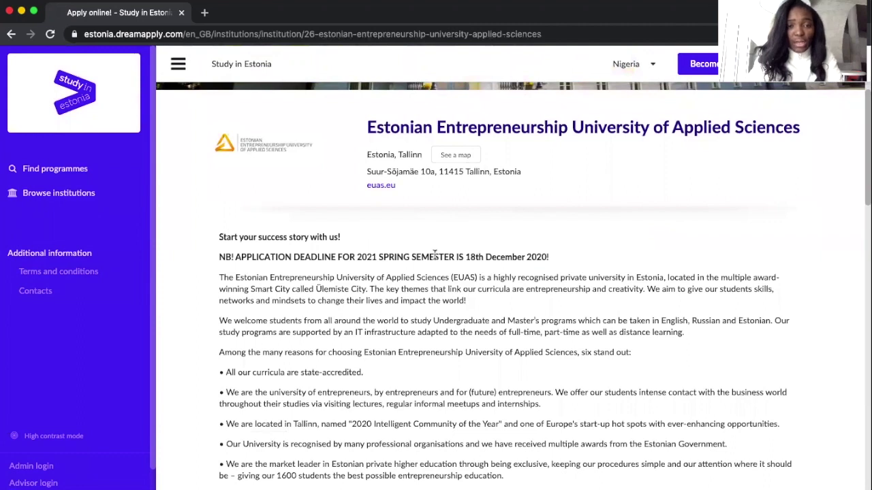
scroll(441, 330, "down", 4)
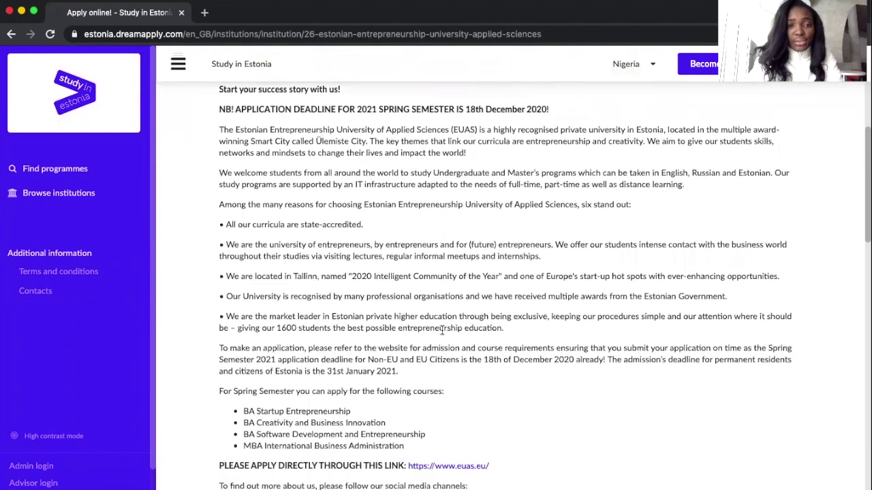
scroll(441, 330, "down", 1)
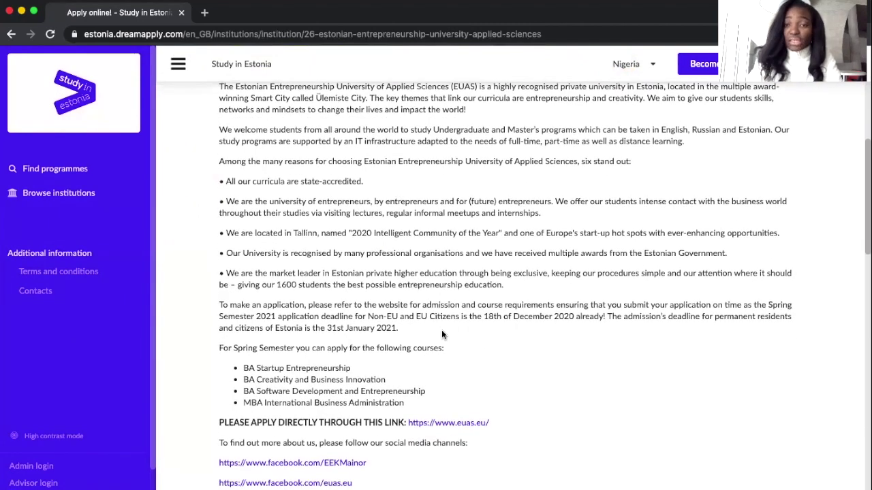
scroll(442, 335, "down", 8)
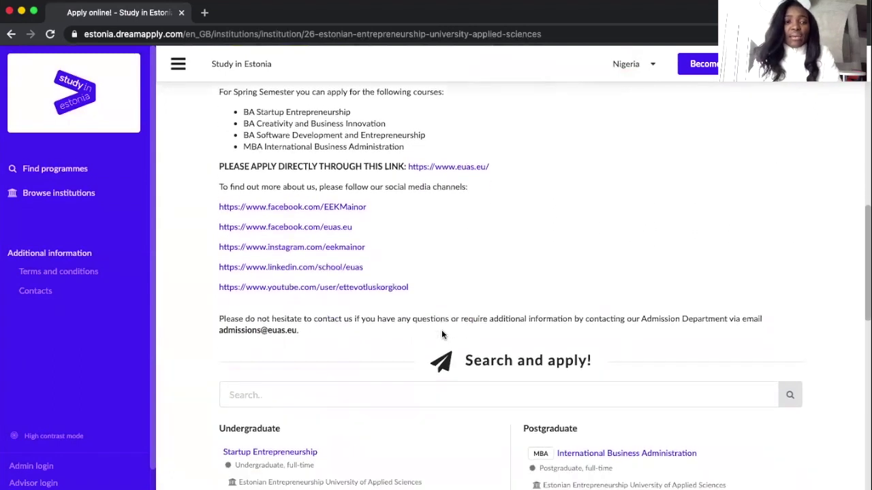
scroll(441, 333, "down", 6)
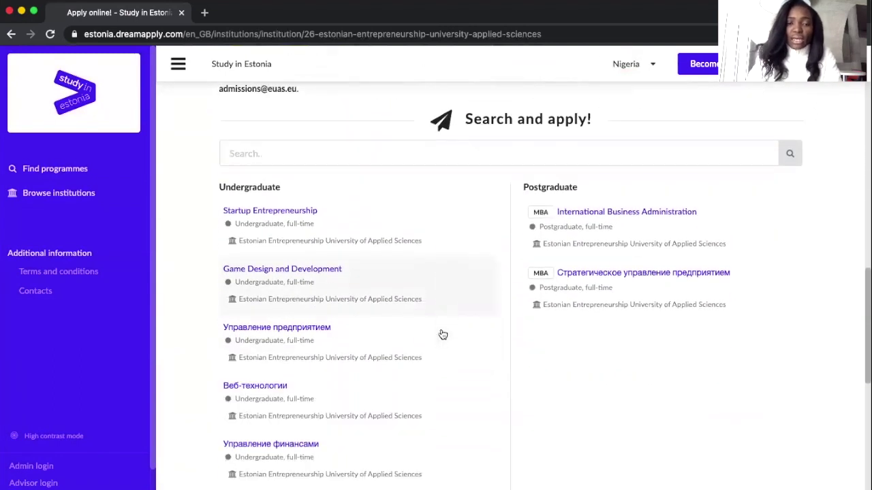
scroll(441, 335, "down", 2)
scroll(442, 337, "up", 6)
scroll(442, 339, "down", 9)
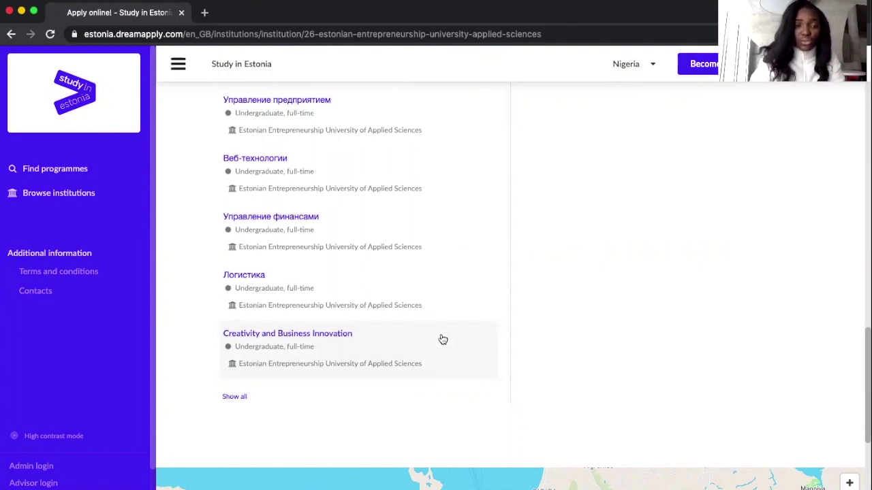
scroll(442, 338, "up", 3)
scroll(442, 338, "down", 5)
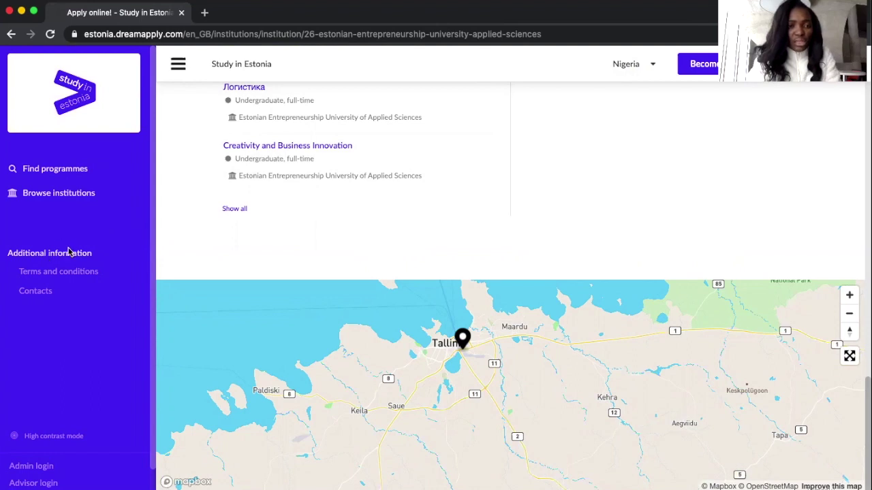
- Read the site's terms and conditions, check the contacts, and return to the home page
left_click(70, 271)
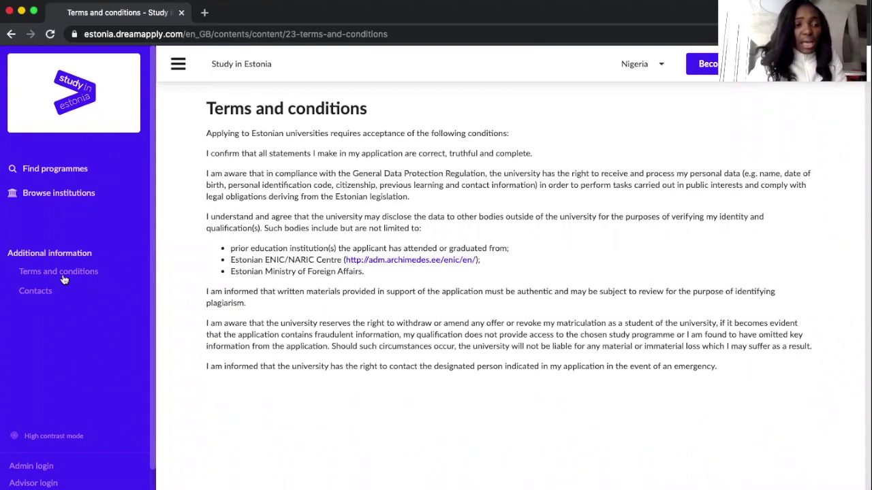
left_click(36, 292)
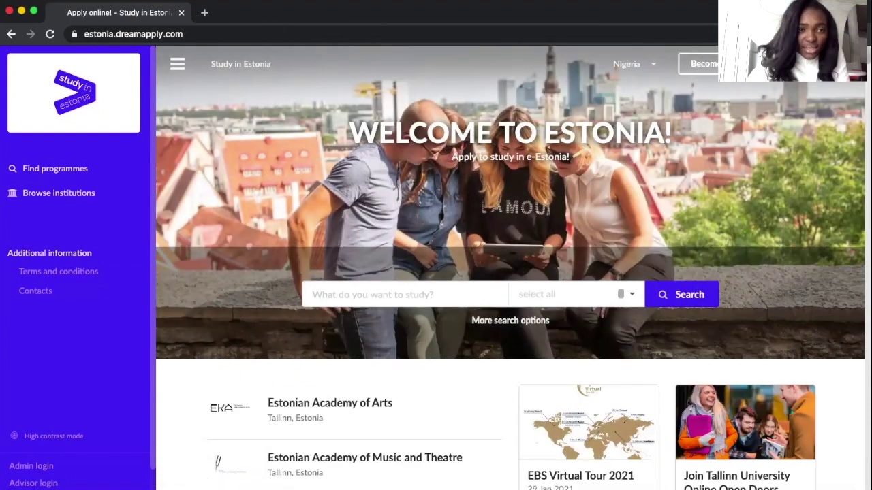
left_click(230, 68)
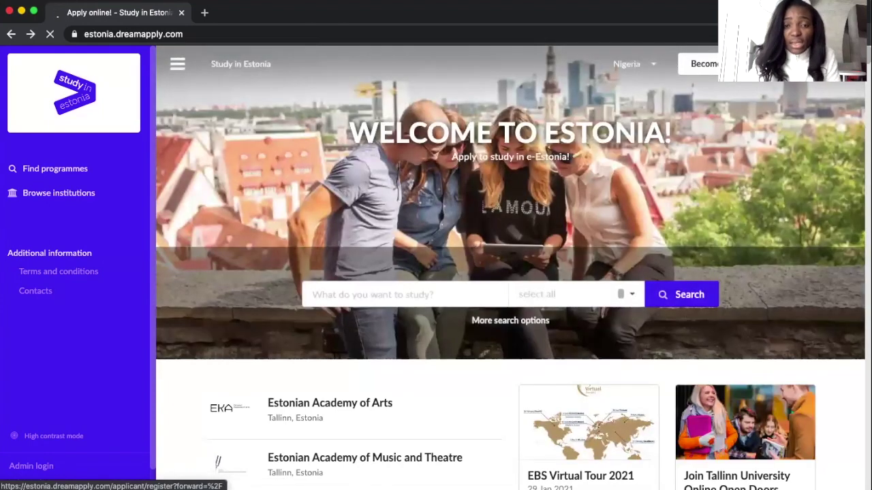
- Open the applicant sign-up form and review its required fields, account rules and terms agreement, dismissing the citizenship selection dialog
left_click(732, 64)
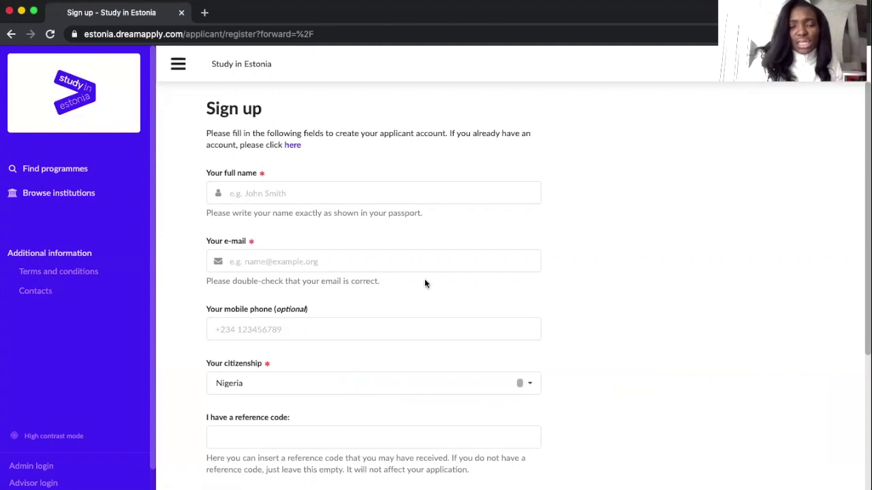
scroll(425, 283, "down", 5)
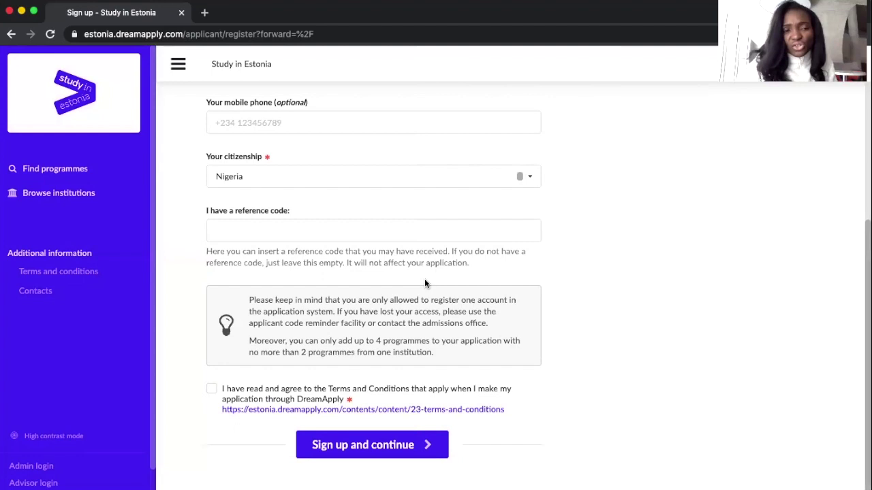
scroll(424, 283, "up", 5)
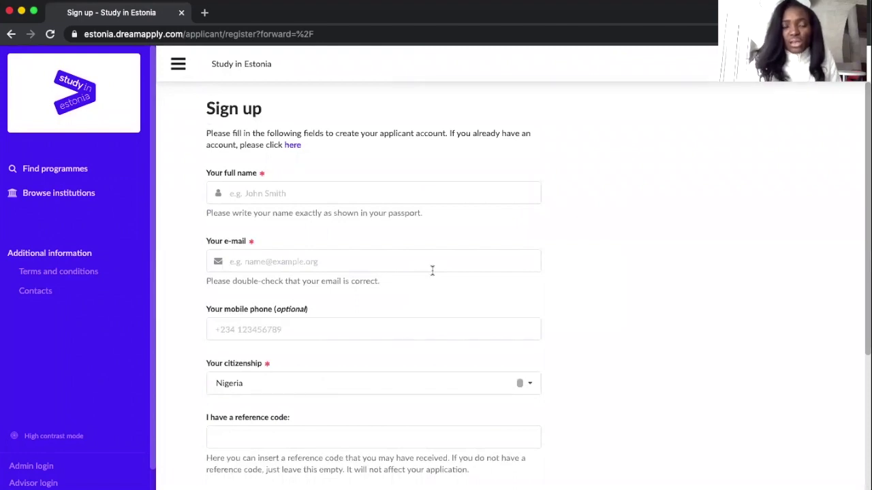
scroll(432, 271, "down", 3)
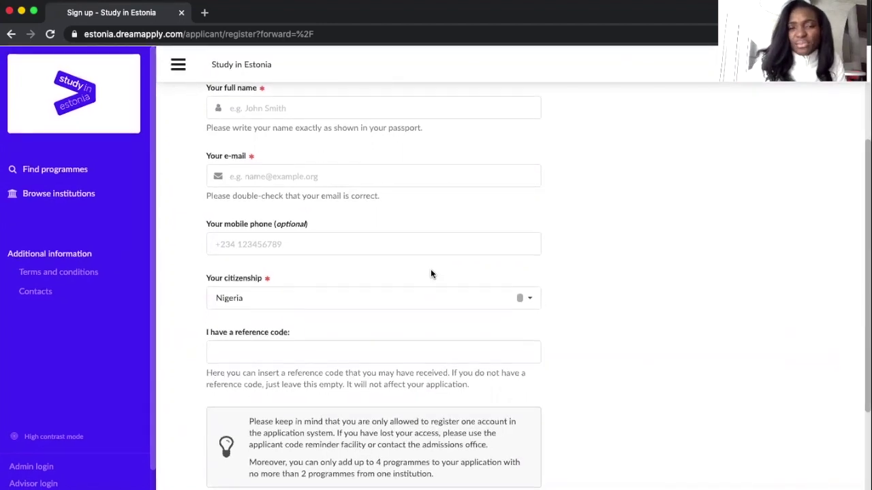
scroll(431, 273, "down", 1)
scroll(431, 269, "up", 3)
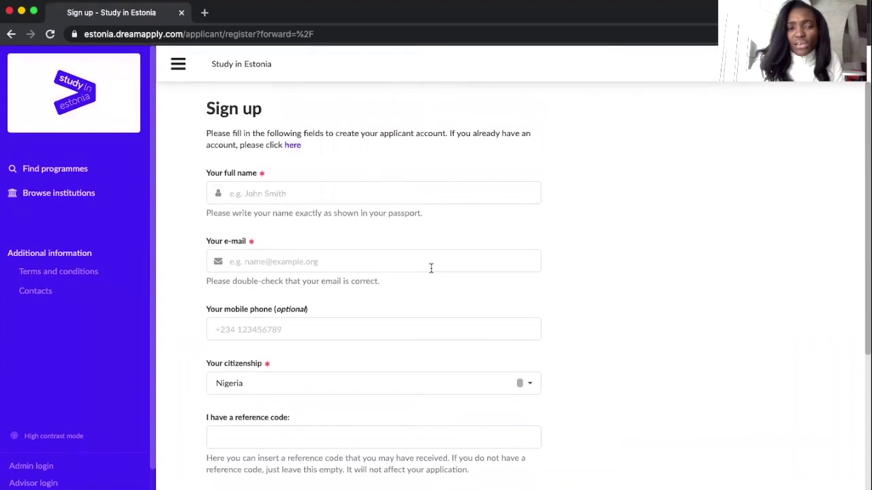
scroll(430, 269, "down", 5)
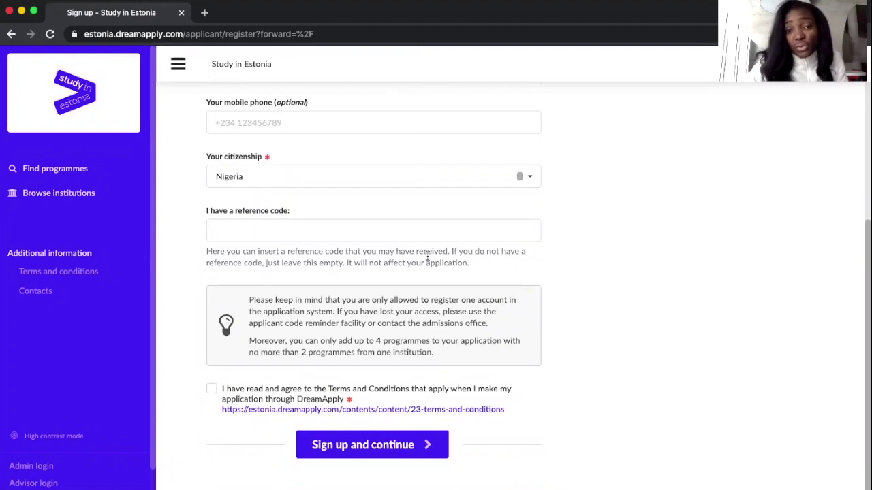
scroll(629, 175, "up", 5)
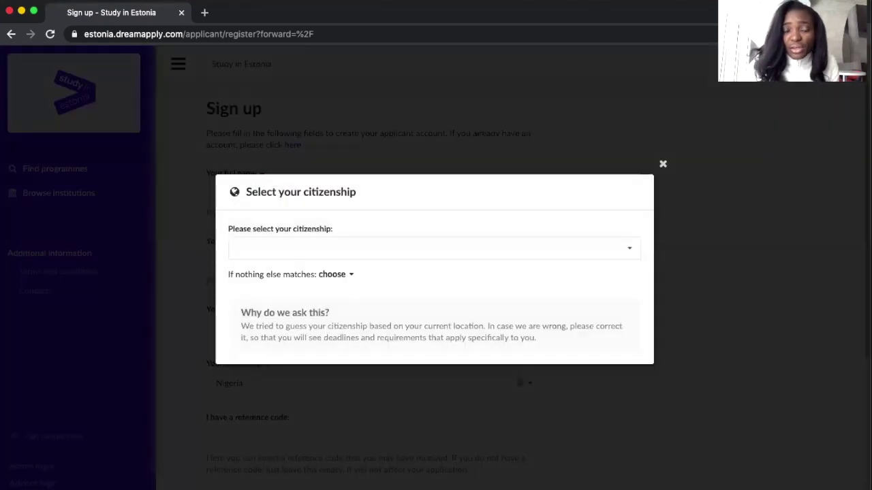
left_click(663, 165)
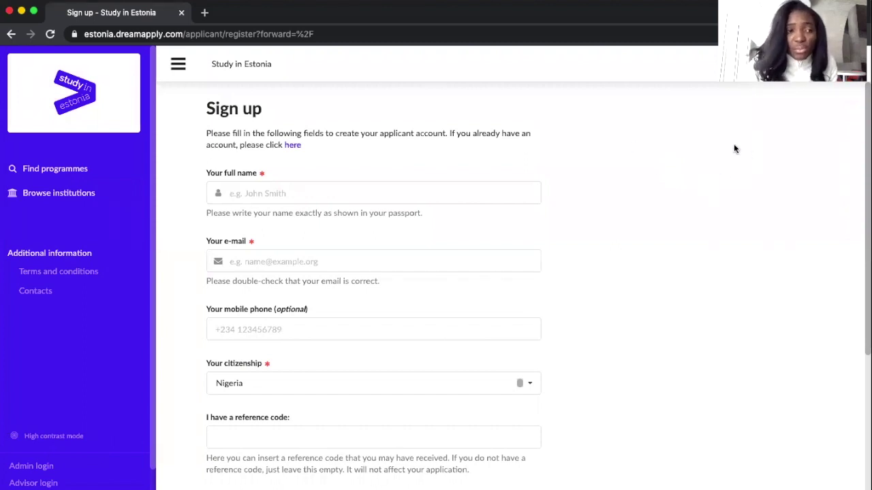
- Return to the programme search page and review its level, academic term, study mode and language filters above the results
left_click(52, 168)
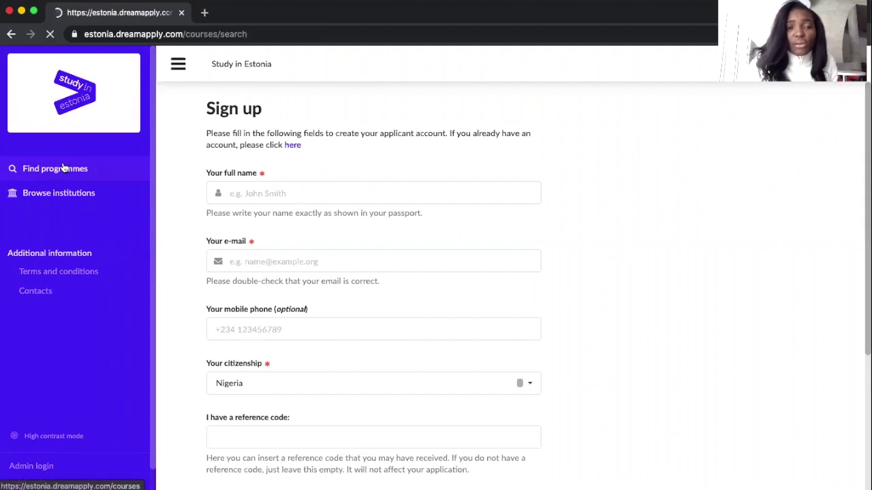
scroll(363, 229, "down", 1)
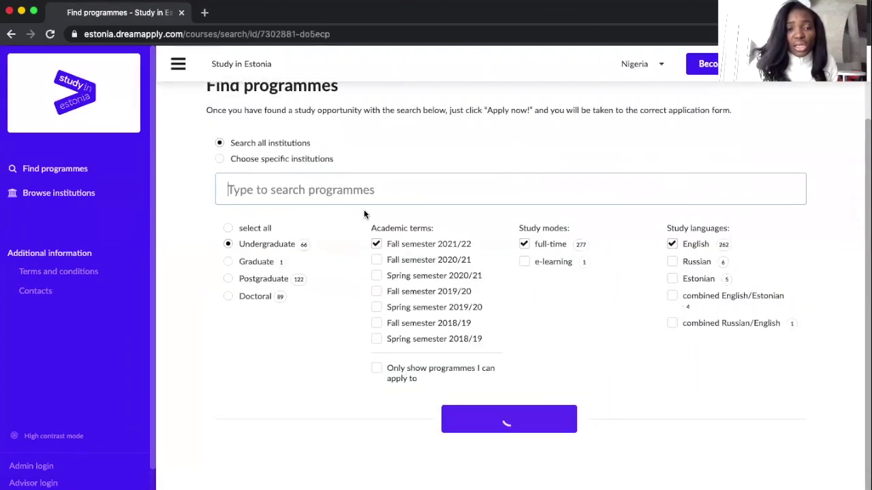
scroll(368, 232, "down", 1)
scroll(364, 214, "down", 3)
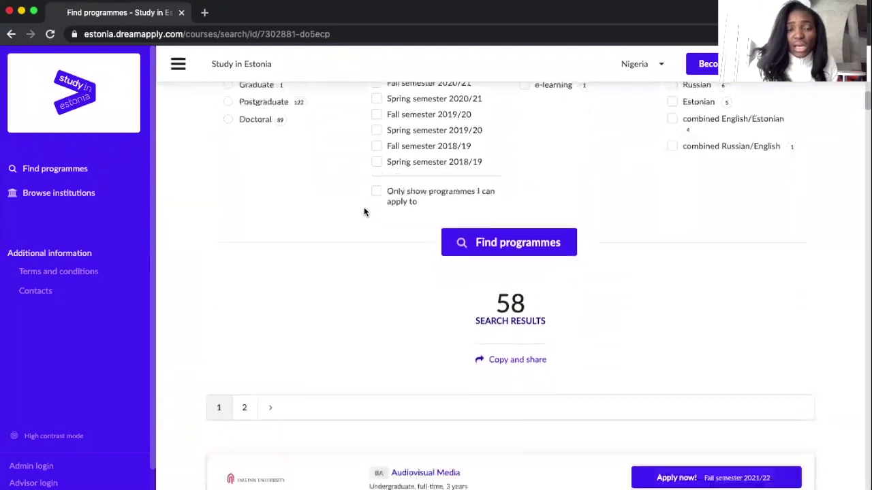
scroll(364, 212, "down", 1)
scroll(364, 212, "up", 5)
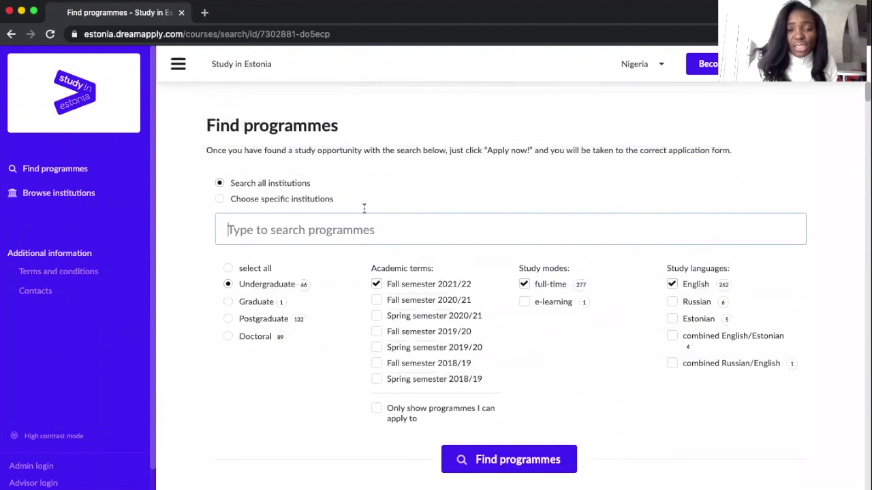
scroll(365, 211, "down", 1)
scroll(363, 211, "down", 1)
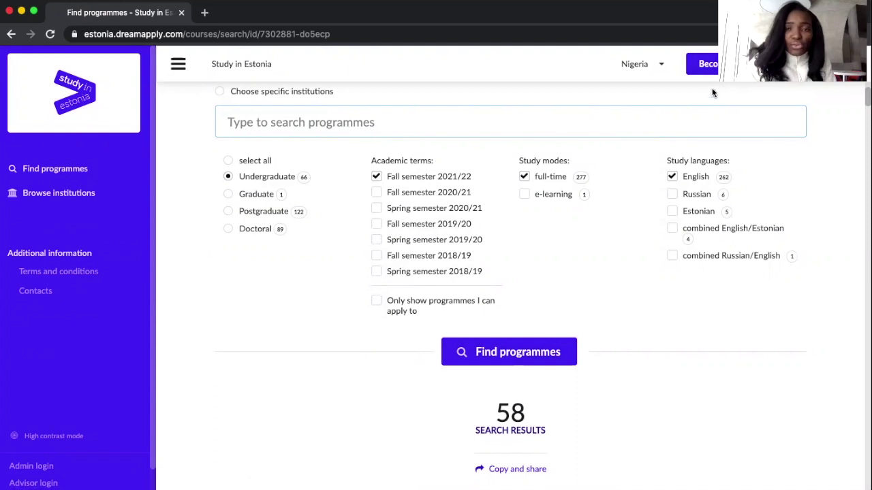
- Reopen the applicant sign-up form from the programme search, and go back to the list of institutions
left_click(708, 63)
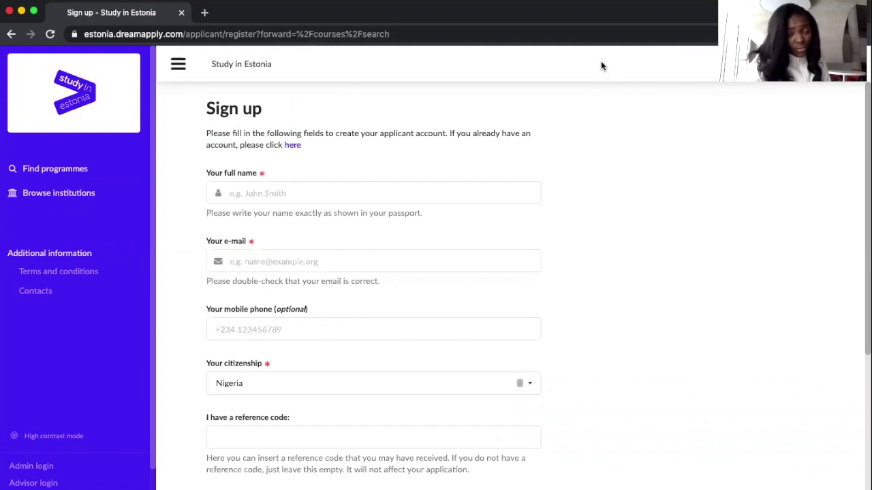
left_click(84, 197)
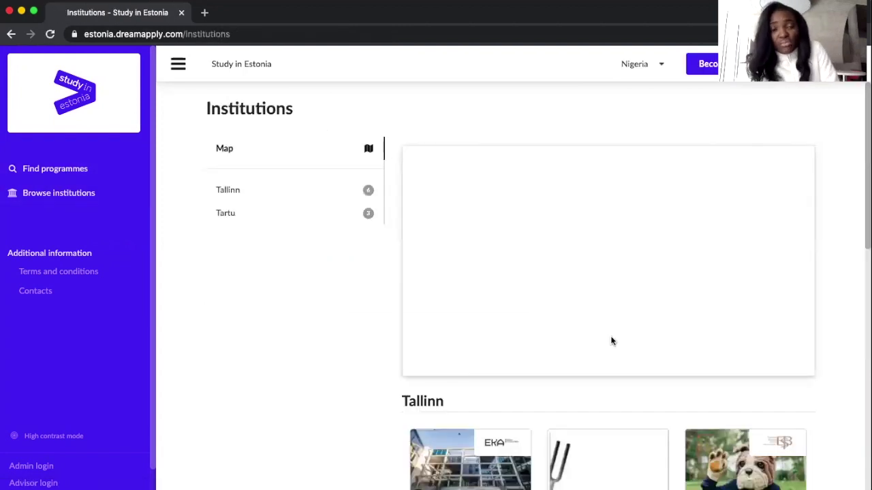